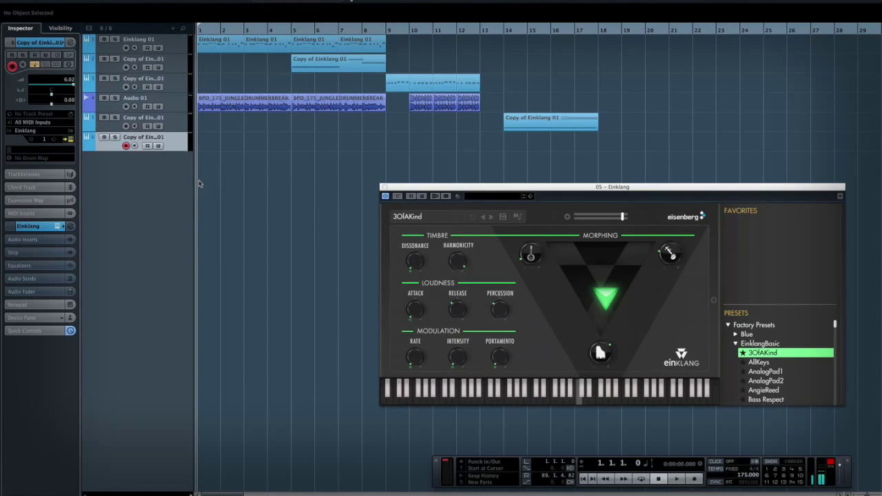
Start Cubase playback so the Einklang 3OfAKind preset can be heard.
{"action": "key", "text": "space"}
Morph 3OfAKind toward piano, then sitar, and finish at the centre mix.
{"action": "left_click_drag", "start_coordinate": [659, 189], "coordinate": [633, 186]}
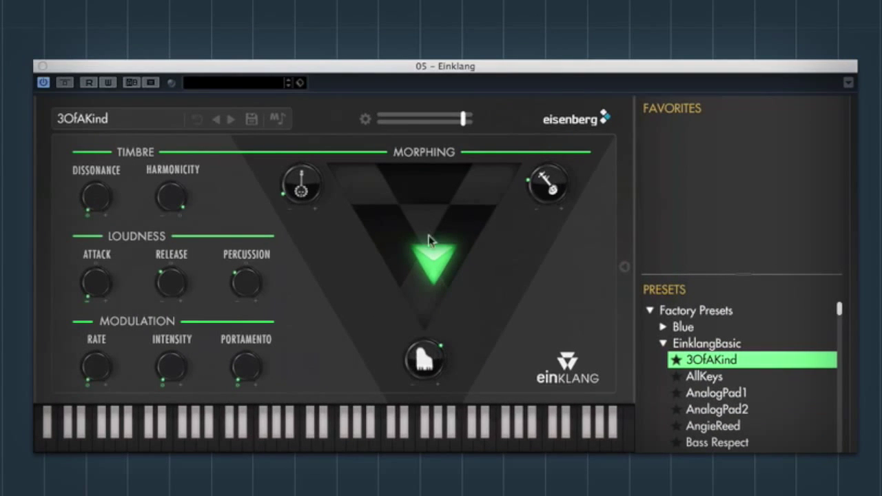
{"action": "left_click_drag", "start_coordinate": [443, 267], "coordinate": [403, 225]}
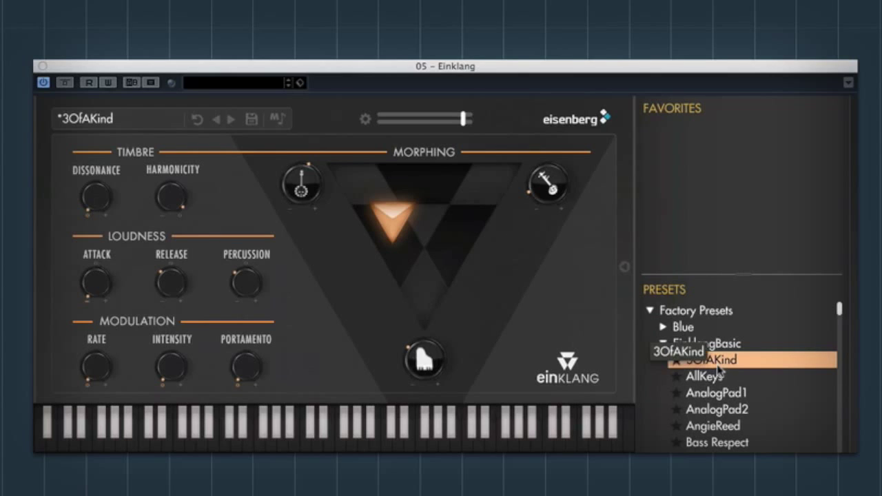
{"action": "left_click_drag", "start_coordinate": [397, 218], "coordinate": [435, 321]}
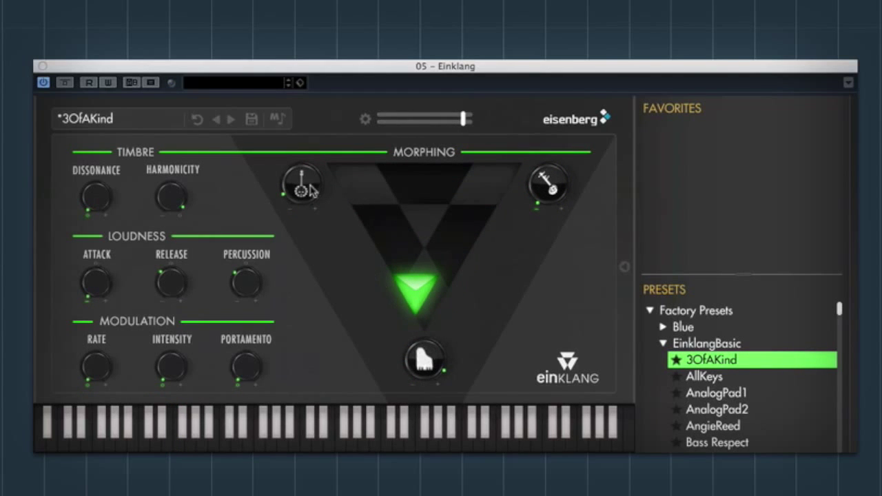
{"action": "left_click_drag", "start_coordinate": [423, 324], "coordinate": [432, 334]}
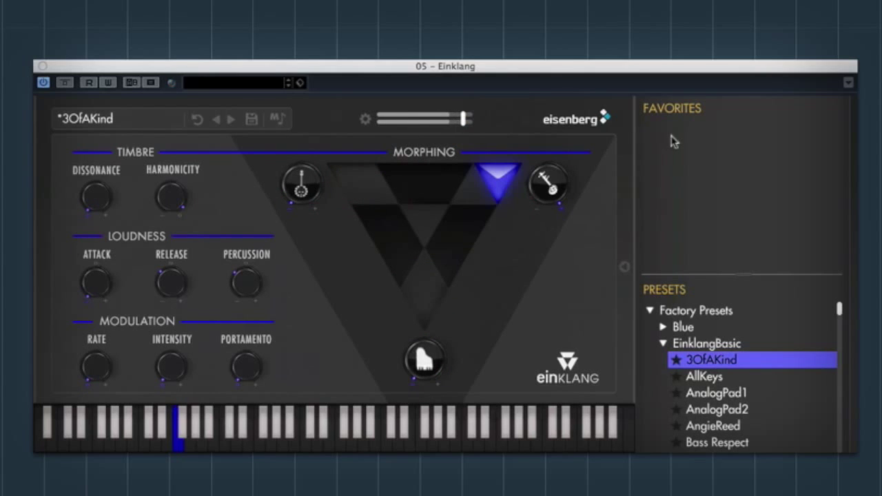
{"action": "left_click_drag", "start_coordinate": [501, 199], "coordinate": [449, 249]}
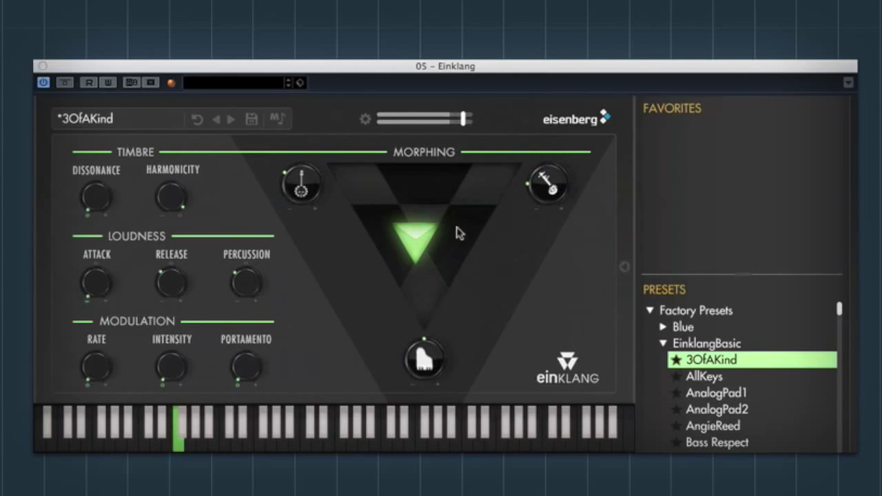
{"action": "left_click", "coordinate": [545, 197]}
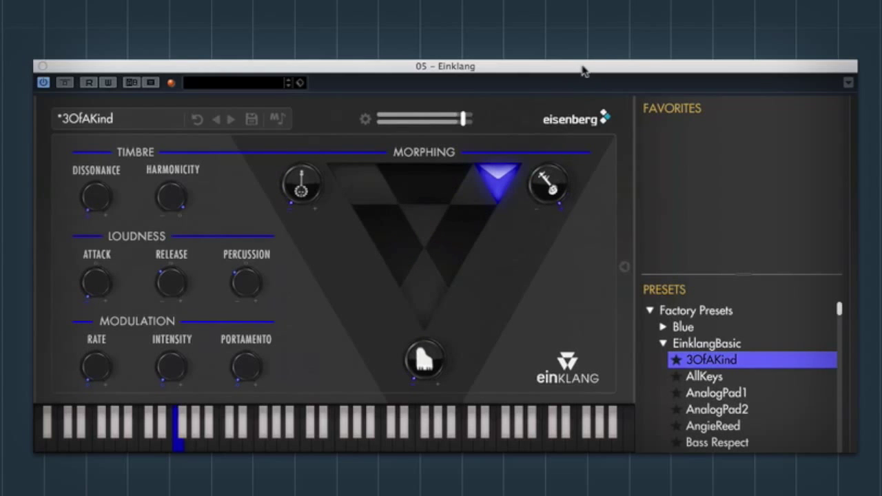
{"action": "left_click", "coordinate": [454, 218]}
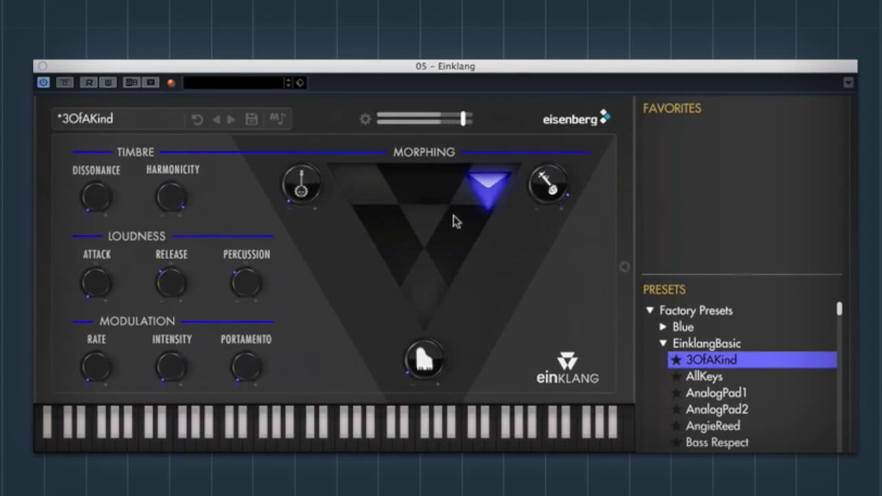
Load AnalogPad1 and sweep its blend across the corners, leaving it at an even mix.
{"action": "left_click", "coordinate": [717, 393]}
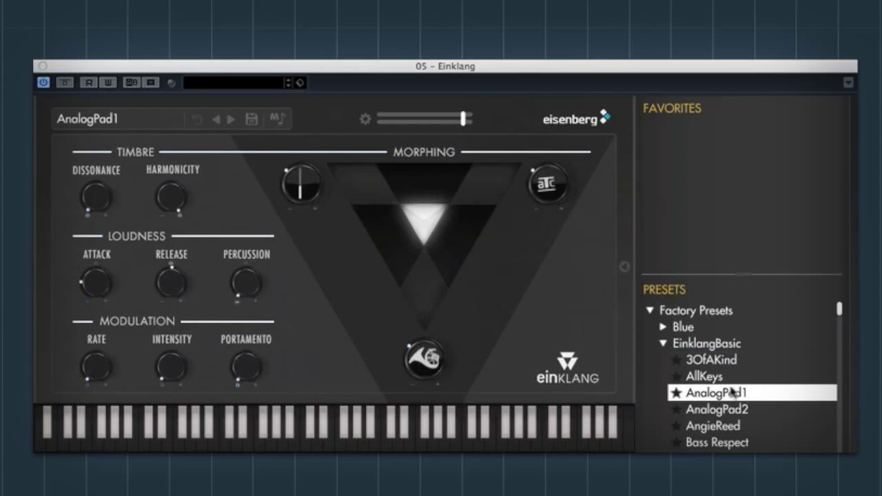
{"action": "left_click", "coordinate": [496, 181]}
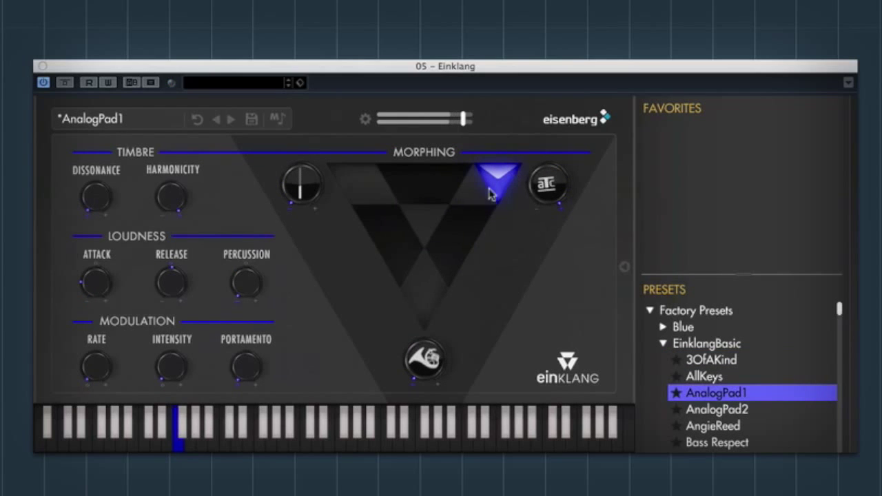
{"action": "left_click_drag", "start_coordinate": [492, 181], "coordinate": [421, 368]}
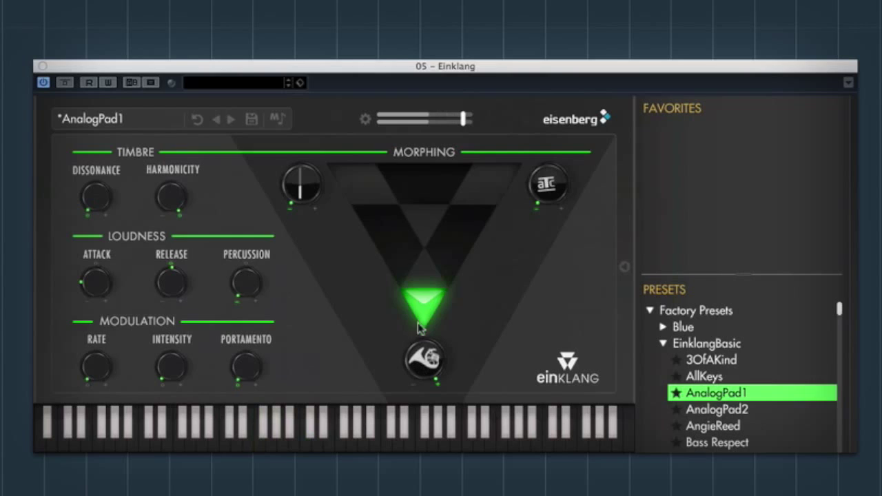
{"action": "left_click_drag", "start_coordinate": [417, 268], "coordinate": [283, 83]}
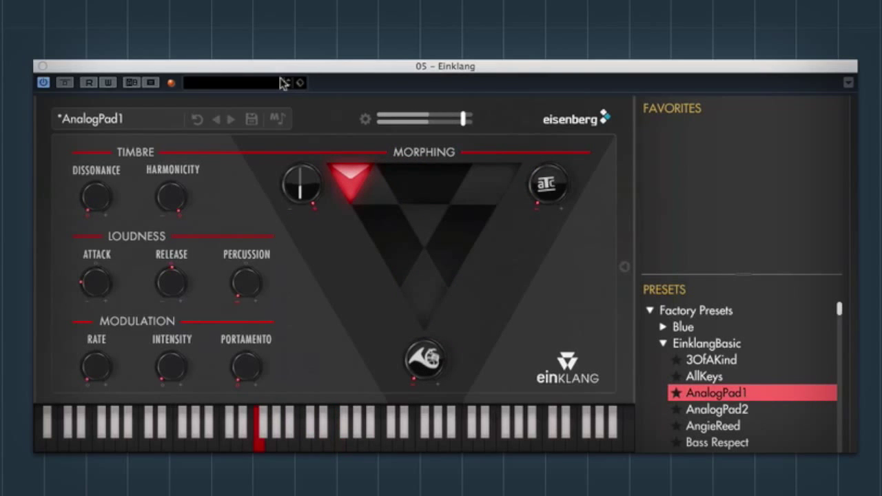
{"action": "left_click_drag", "start_coordinate": [365, 197], "coordinate": [433, 231]}
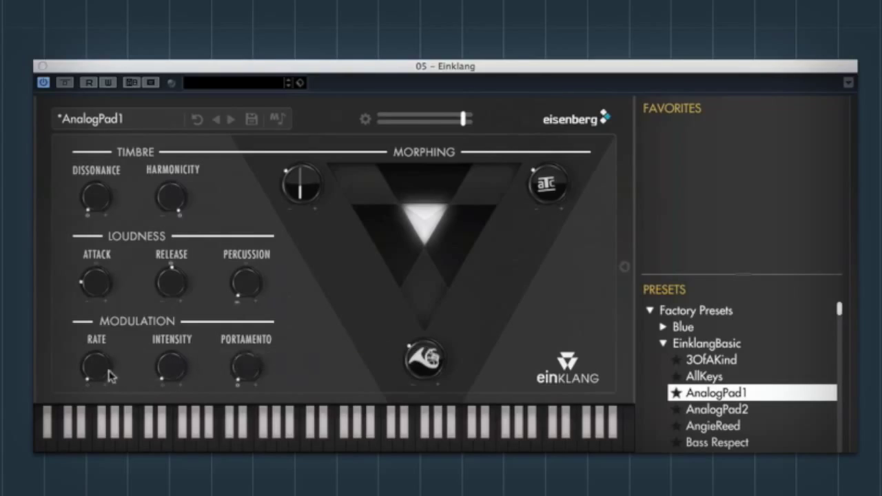
Raise modulation Rate, sweep Intensity up and back to minimum, and max out Portamento.
{"action": "left_click_drag", "start_coordinate": [171, 362], "coordinate": [183, 326]}
{"action": "left_click_drag", "start_coordinate": [87, 380], "coordinate": [115, 353]}
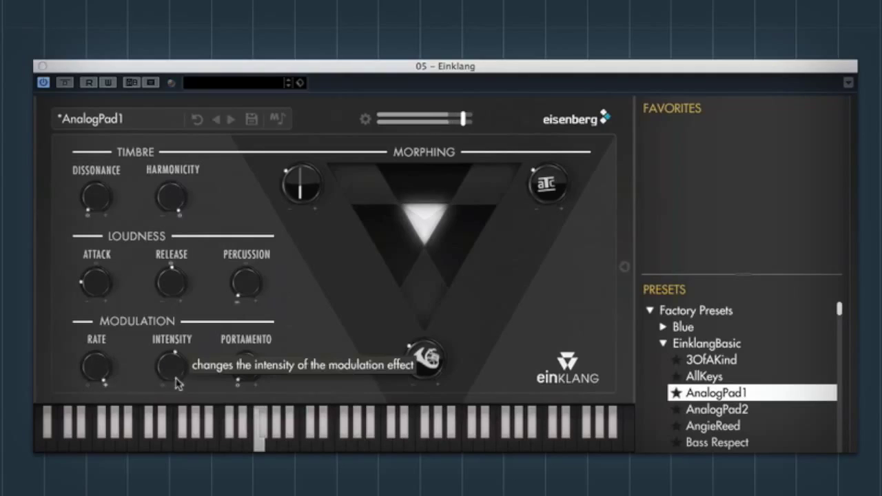
{"action": "left_click_drag", "start_coordinate": [173, 364], "coordinate": [173, 399]}
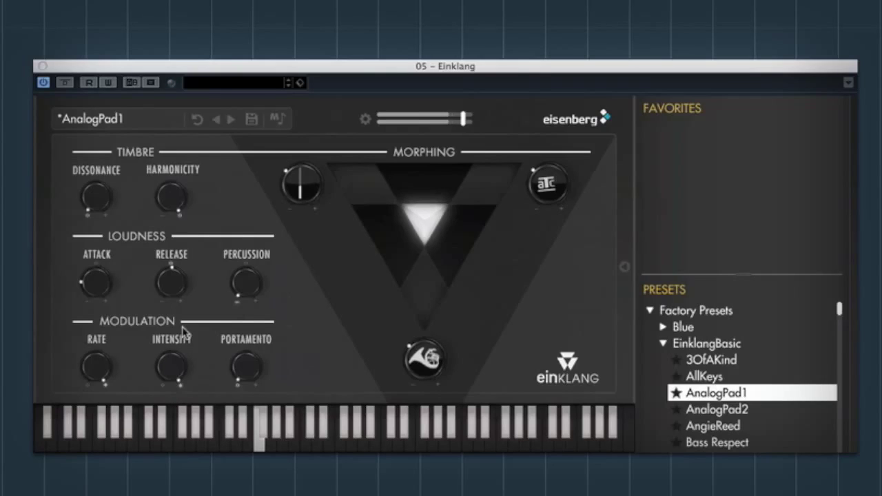
{"action": "left_click_drag", "start_coordinate": [182, 350], "coordinate": [180, 378]}
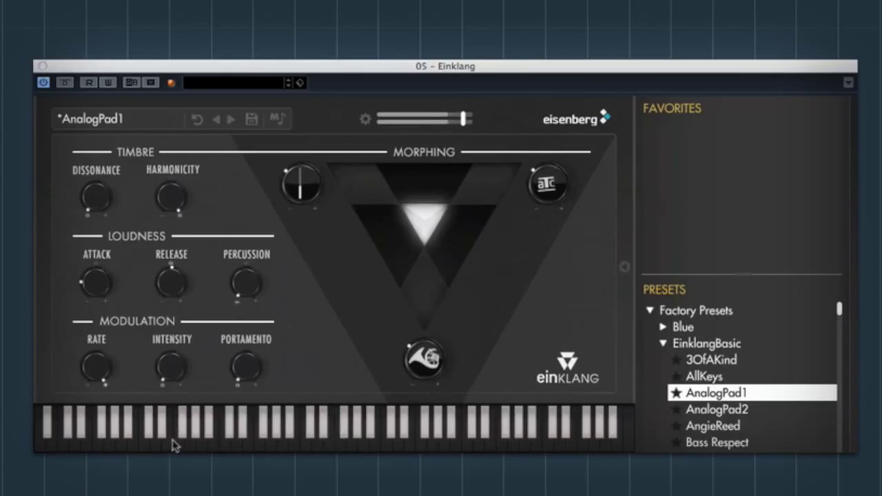
{"action": "mouse_move", "coordinate": [174, 420]}
{"action": "left_mouse_down"}
{"action": "mouse_move", "coordinate": [172, 381]}
{"action": "mouse_move", "coordinate": [175, 418]}
{"action": "left_mouse_up"}
{"action": "left_click_drag", "start_coordinate": [197, 369], "coordinate": [217, 252]}
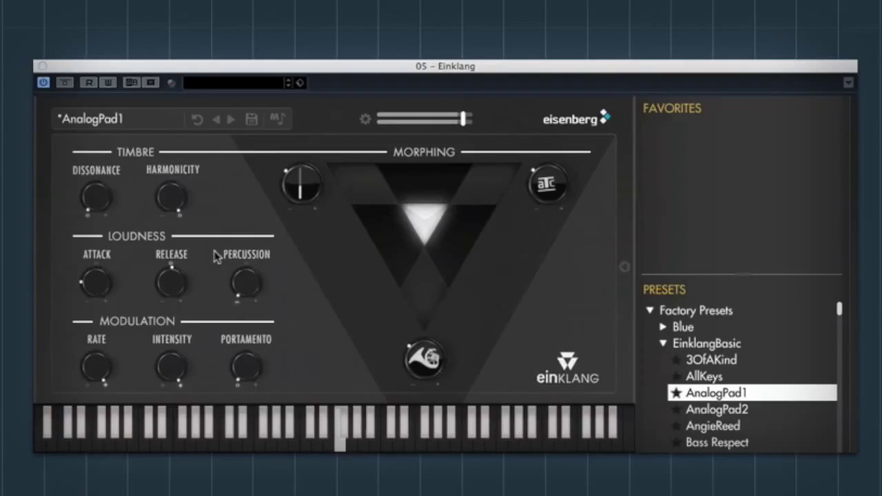
{"action": "left_click_drag", "start_coordinate": [187, 370], "coordinate": [185, 444]}
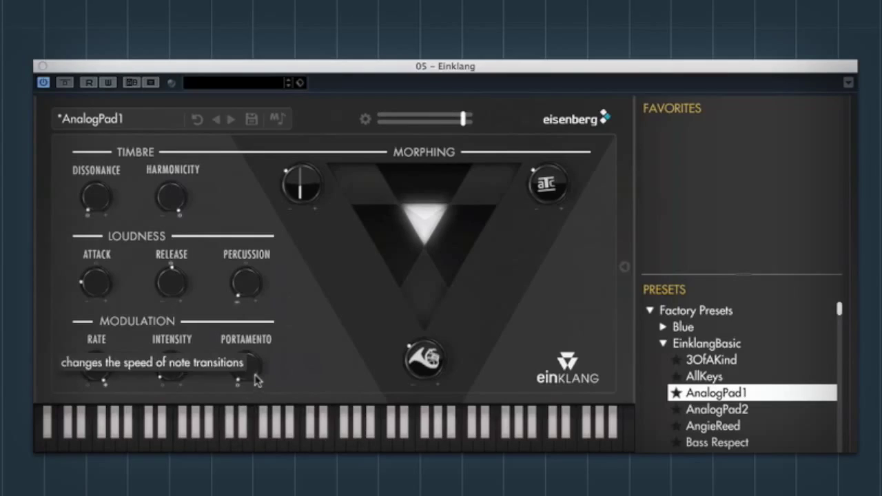
{"action": "left_click_drag", "start_coordinate": [261, 378], "coordinate": [263, 314]}
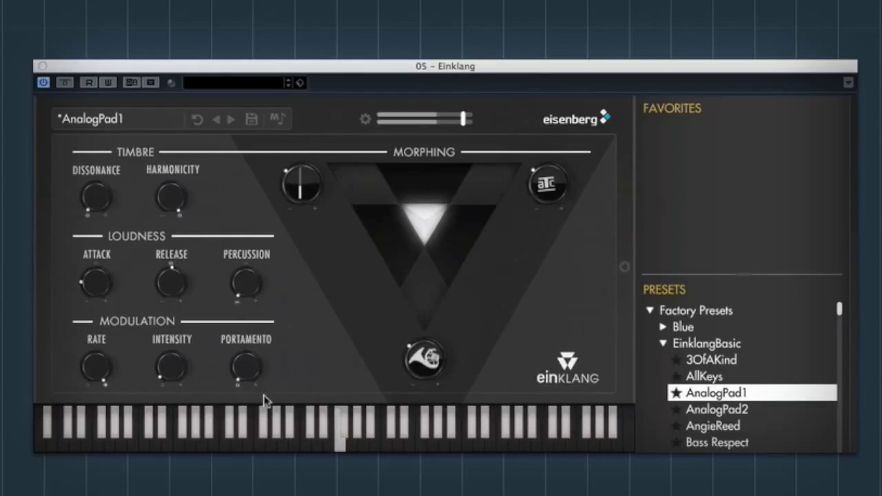
{"action": "left_click_drag", "start_coordinate": [256, 384], "coordinate": [260, 291]}
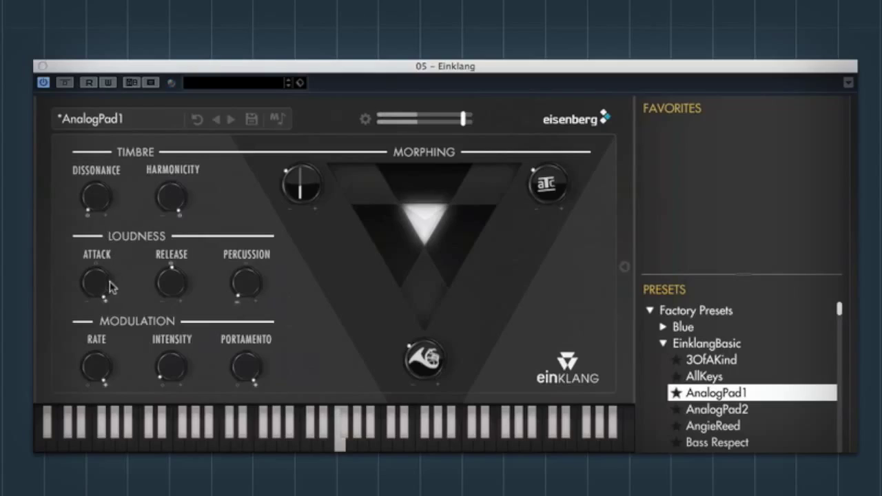
Drop Attack to minimum, lower Release, and leave Percussion around mid-range.
{"action": "left_click_drag", "start_coordinate": [108, 286], "coordinate": [103, 448]}
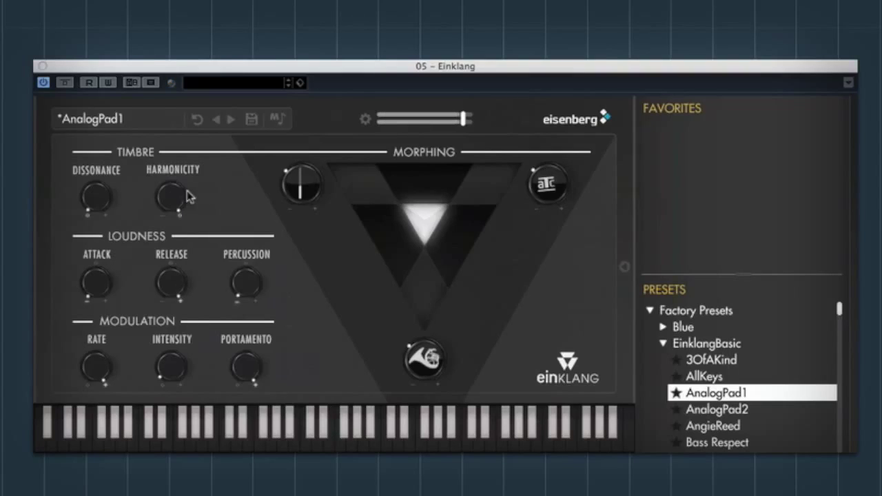
{"action": "left_click_drag", "start_coordinate": [184, 256], "coordinate": [183, 319]}
{"action": "left_click_drag", "start_coordinate": [234, 281], "coordinate": [244, 287]}
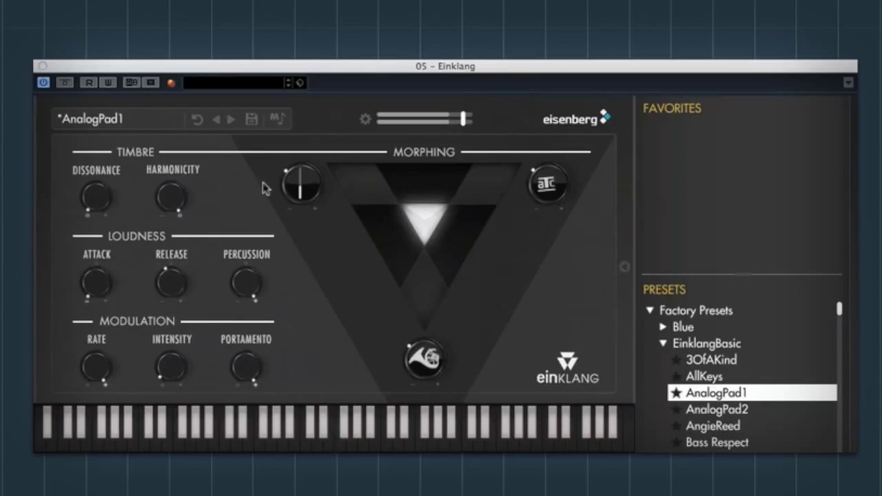
{"action": "left_click_drag", "start_coordinate": [194, 270], "coordinate": [184, 277]}
{"action": "left_click_drag", "start_coordinate": [238, 293], "coordinate": [260, 315]}
{"action": "left_click_drag", "start_coordinate": [173, 289], "coordinate": [104, 334]}
{"action": "left_click_drag", "start_coordinate": [239, 291], "coordinate": [252, 311]}
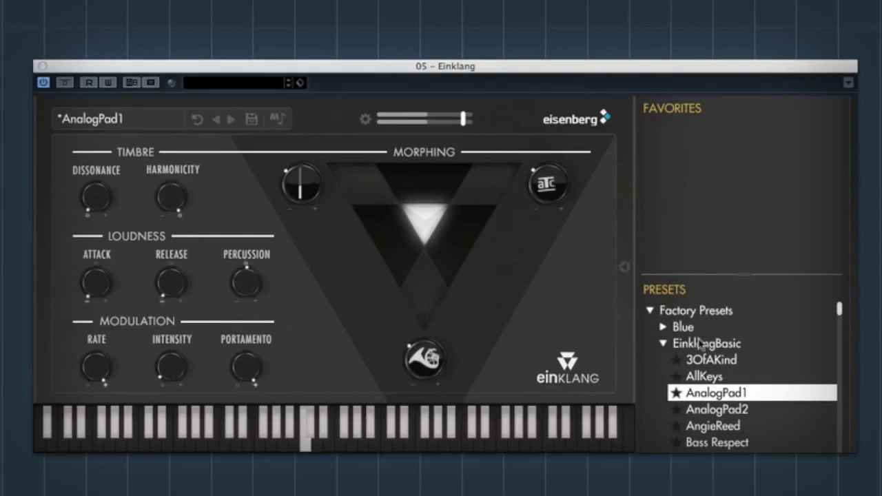
Audition AngieReed with Percussion raised, then reload 3OfAKind.
{"action": "left_click", "coordinate": [733, 426]}
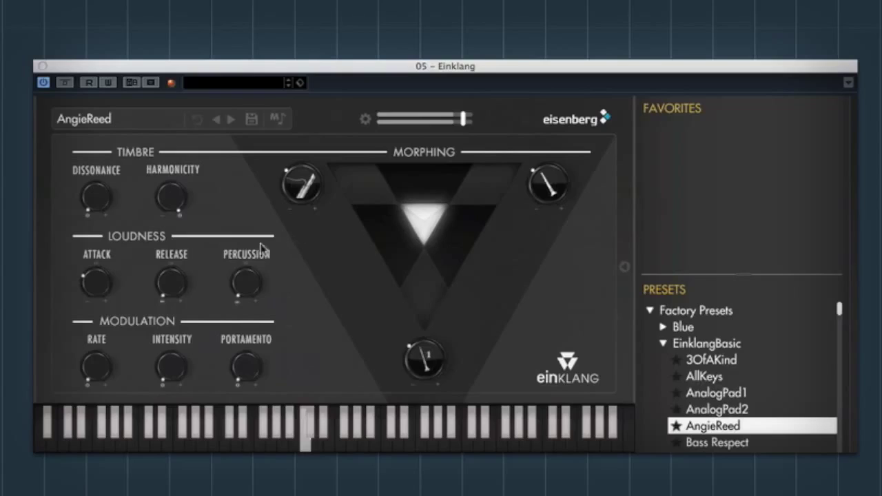
{"action": "left_click_drag", "start_coordinate": [242, 260], "coordinate": [262, 244]}
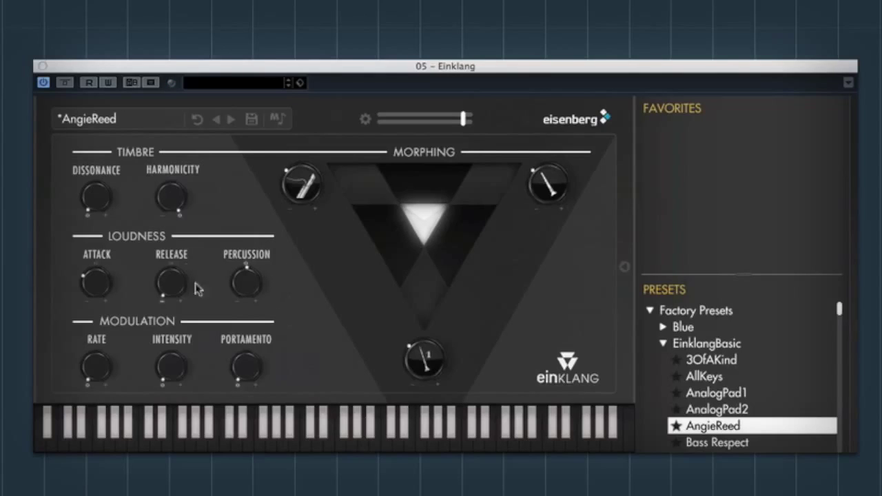
{"action": "left_click", "coordinate": [736, 362]}
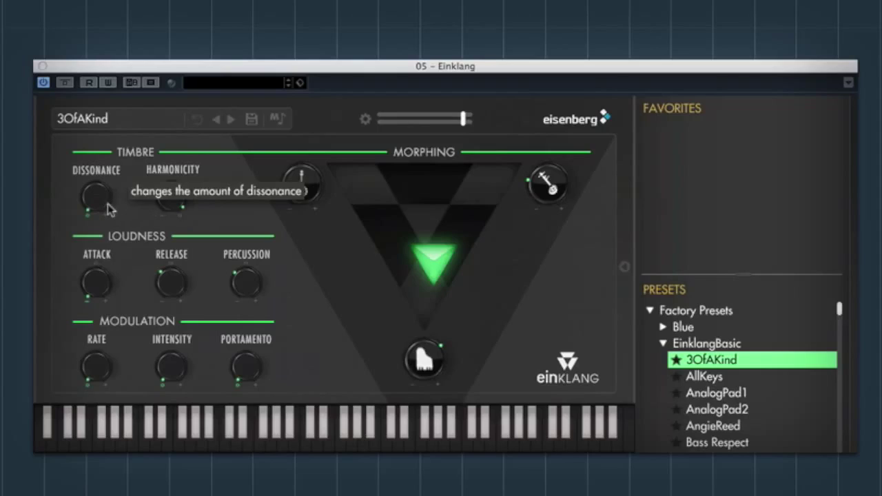
Raise the 3OfAKind Dissonance near maximum twice, ending back at minimum.
{"action": "left_click_drag", "start_coordinate": [105, 211], "coordinate": [111, 127]}
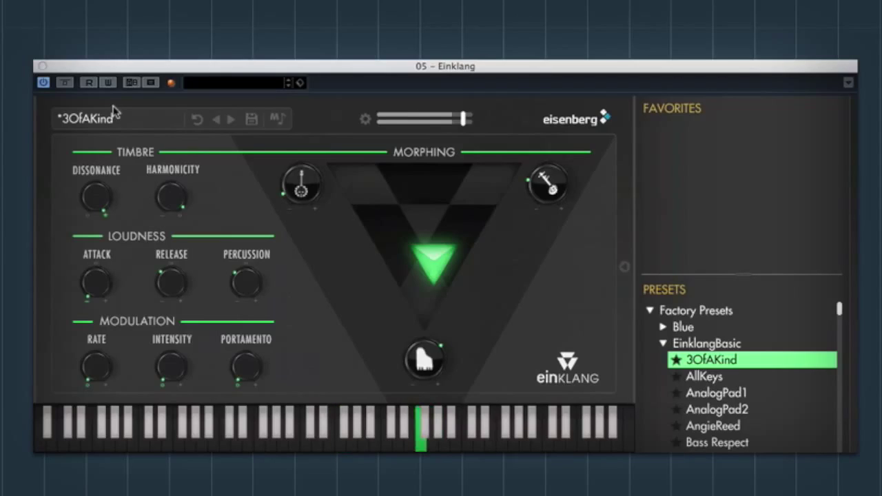
{"action": "left_click_drag", "start_coordinate": [108, 200], "coordinate": [110, 280]}
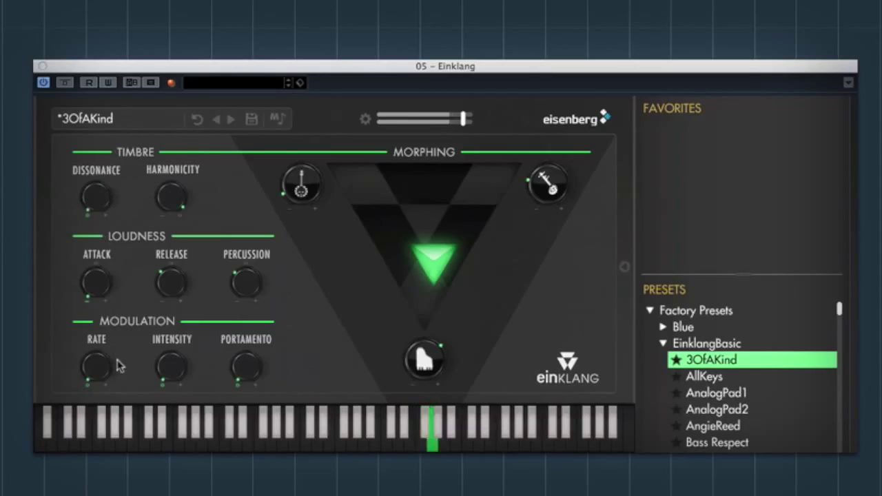
{"action": "left_click_drag", "start_coordinate": [118, 366], "coordinate": [113, 136]}
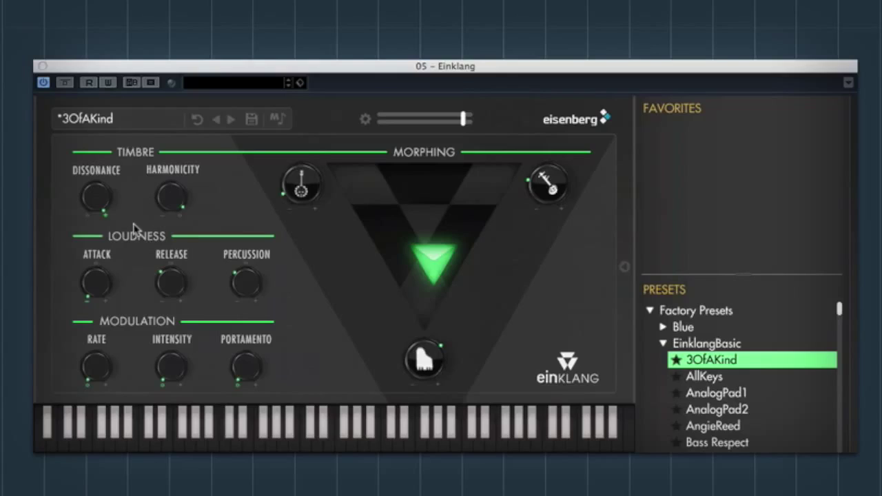
{"action": "left_click_drag", "start_coordinate": [109, 201], "coordinate": [108, 229]}
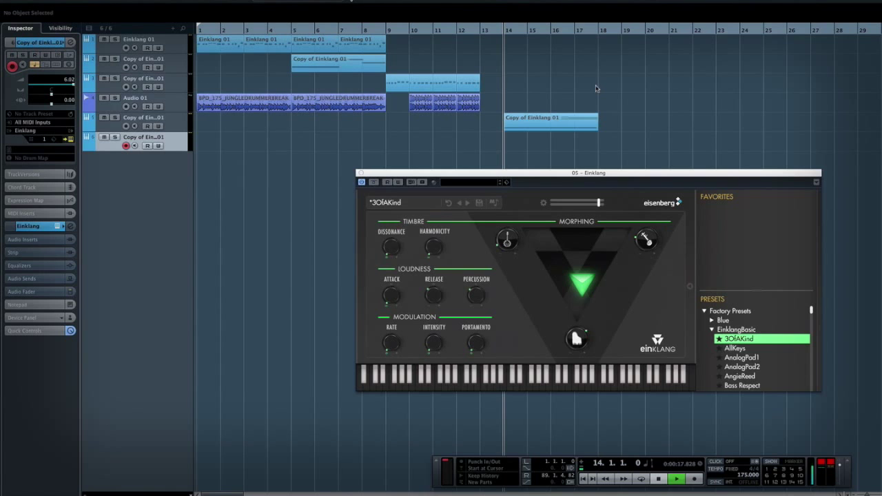
Check the Copy of Einklang 01 part's notes, then stop playback at bar 14.
{"action": "double_click", "coordinate": [534, 122]}
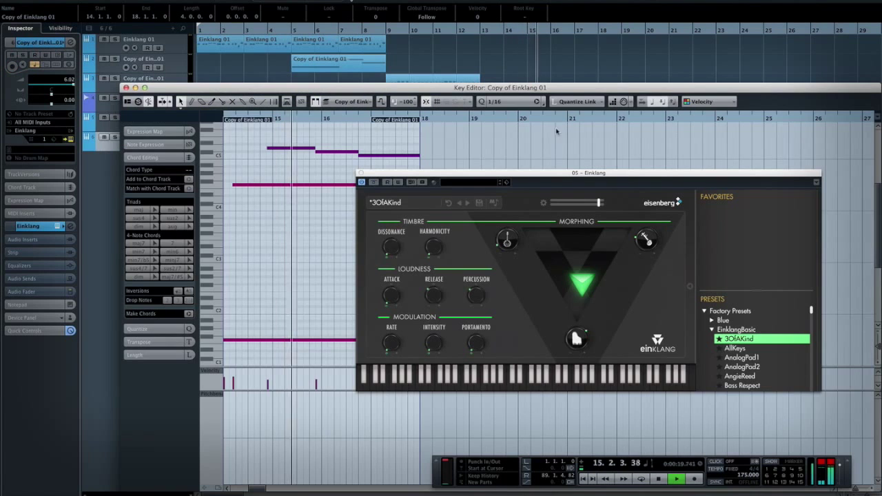
{"action": "left_click_drag", "start_coordinate": [465, 173], "coordinate": [537, 211]}
{"action": "key", "text": "Return"}
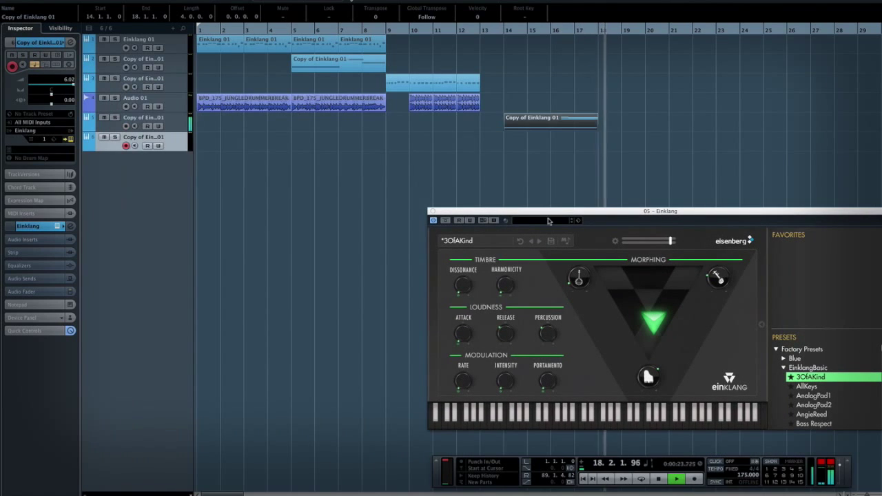
{"action": "key", "text": "space"}
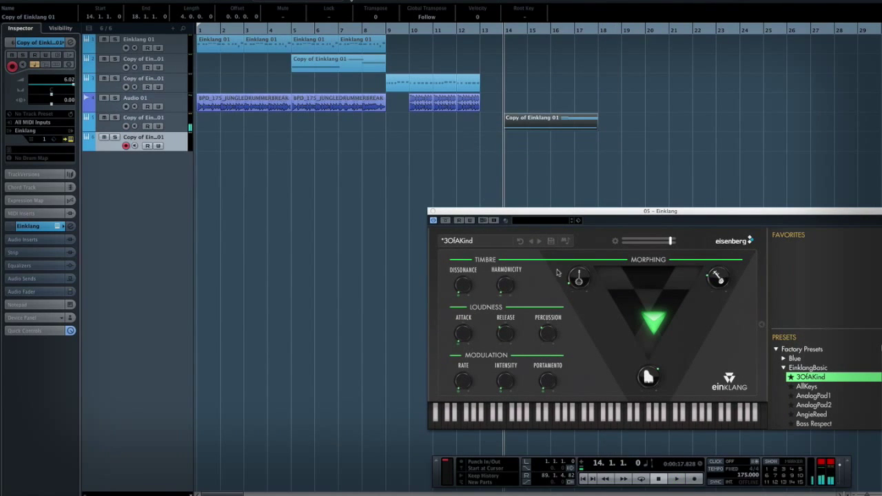
{"action": "left_click_drag", "start_coordinate": [573, 215], "coordinate": [455, 198]}
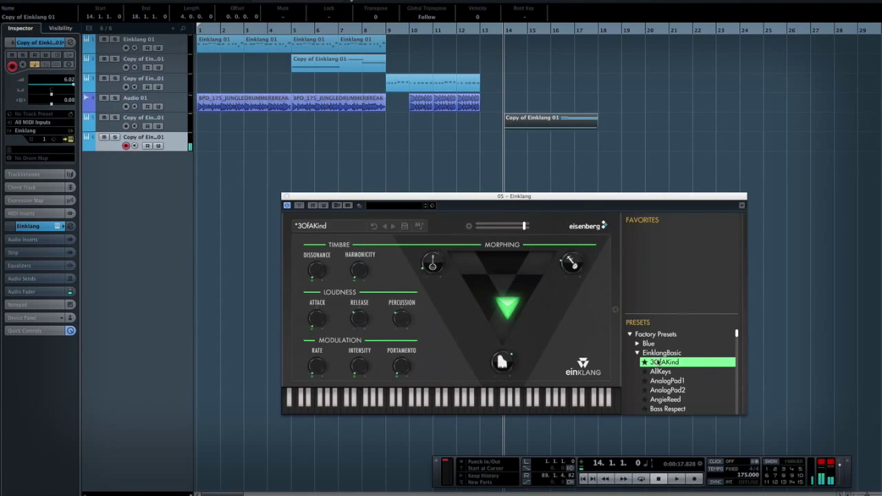
Scroll the preset list and load DirtLead.
{"action": "scroll", "coordinate": [668, 381], "scroll_direction": "down", "scroll_amount": 1}
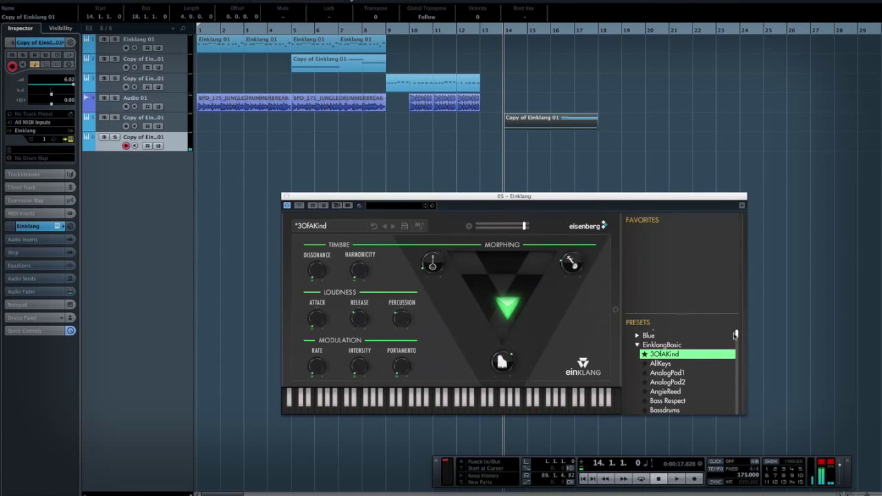
{"action": "left_click_drag", "start_coordinate": [736, 335], "coordinate": [736, 351]}
{"action": "left_click", "coordinate": [681, 368]}
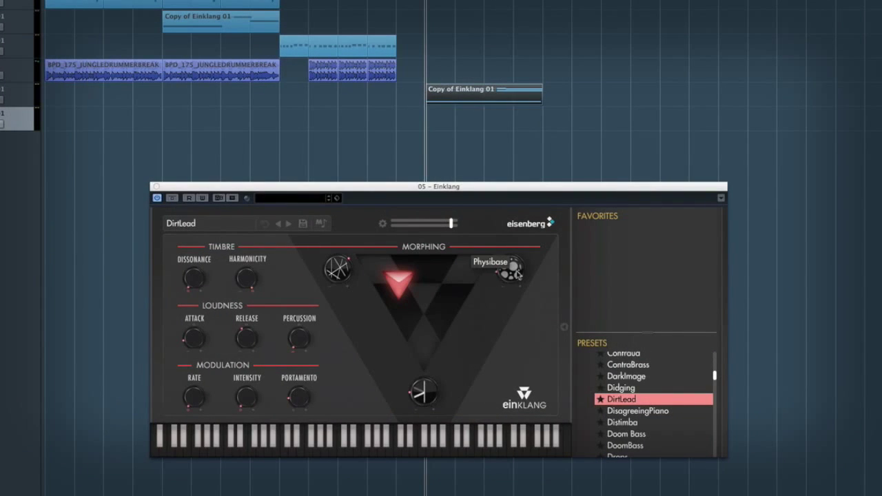
Replace the right morph corner's Physibase instrument with Mehocco from the Blue collection.
{"action": "left_click", "coordinate": [516, 277]}
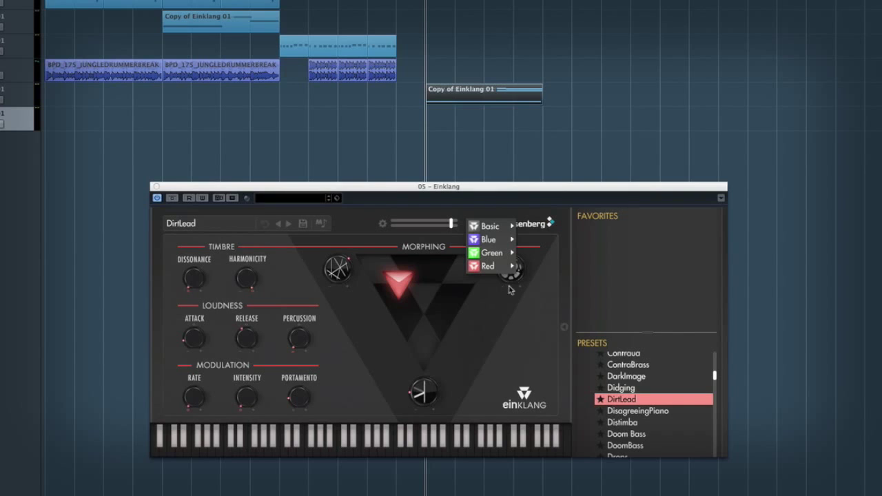
{"action": "mouse_move", "coordinate": [509, 265]}
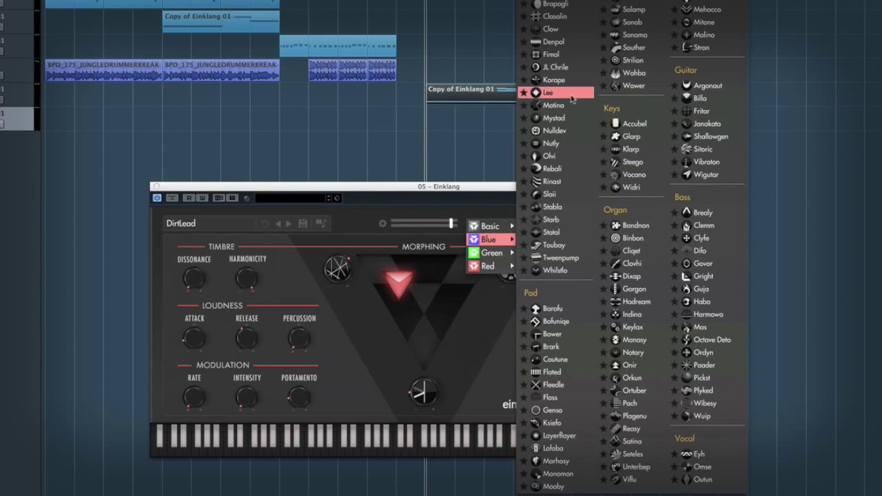
{"action": "left_click", "coordinate": [726, 5]}
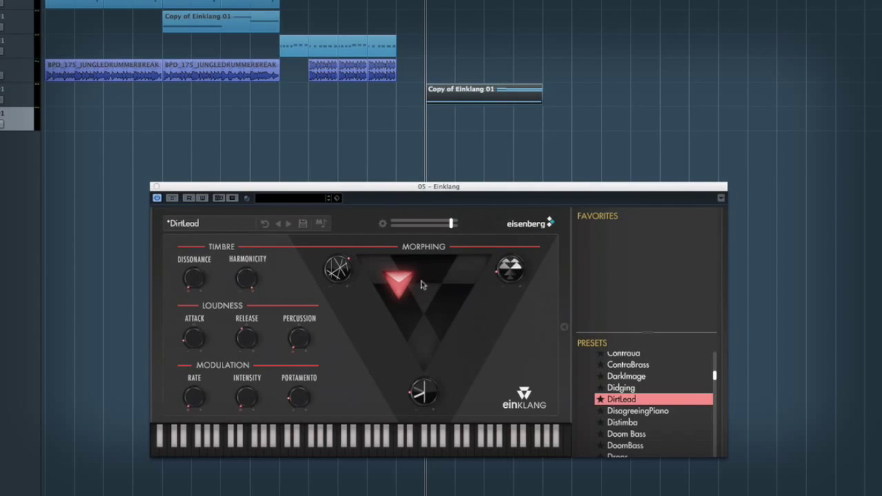
{"action": "left_click", "coordinate": [508, 274]}
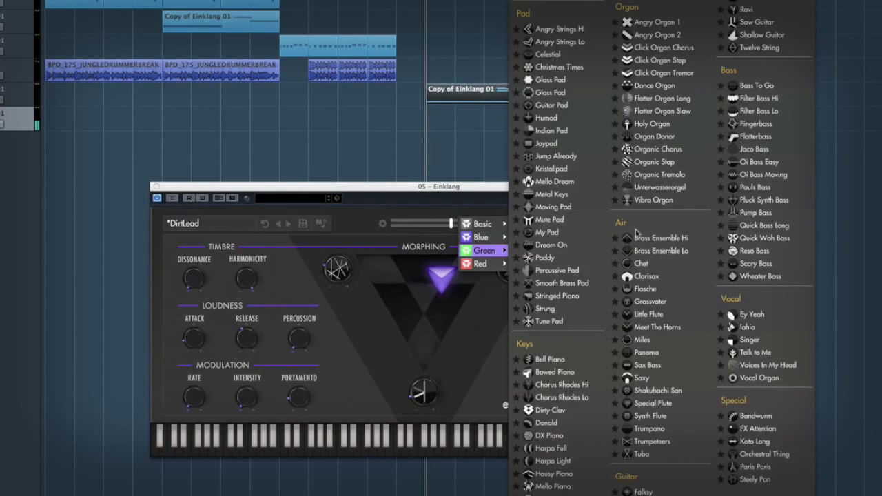
{"action": "left_click", "coordinate": [484, 350]}
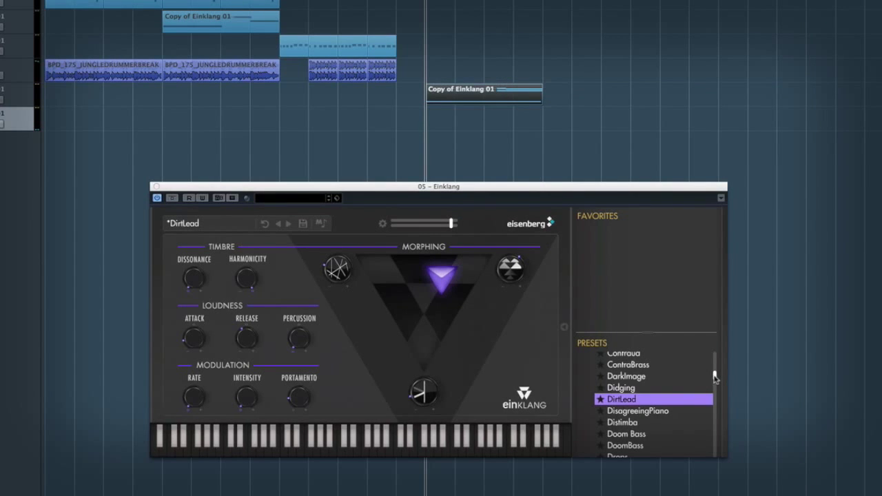
{"action": "left_click_drag", "start_coordinate": [715, 377], "coordinate": [712, 350]}
Collapse EinklangBasic, open the Blue factory folder and load BassPaa.
{"action": "left_click", "coordinate": [592, 381]}
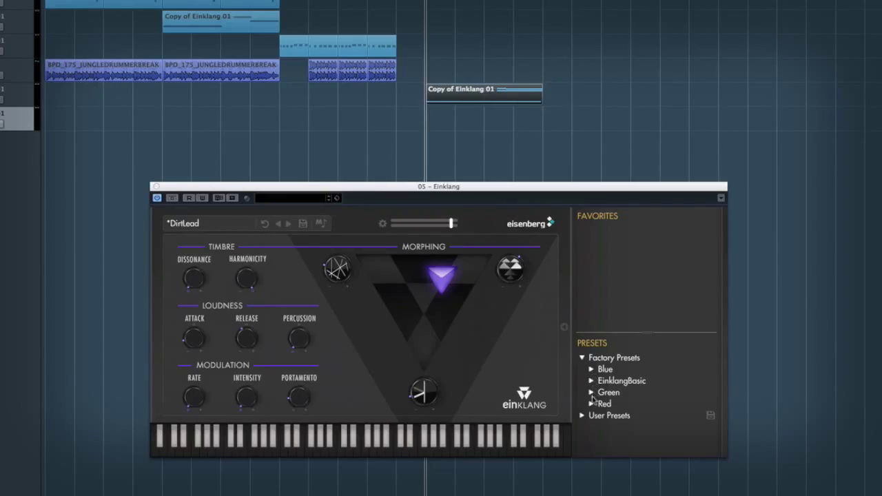
{"action": "left_click", "coordinate": [591, 370]}
{"action": "left_click", "coordinate": [630, 395]}
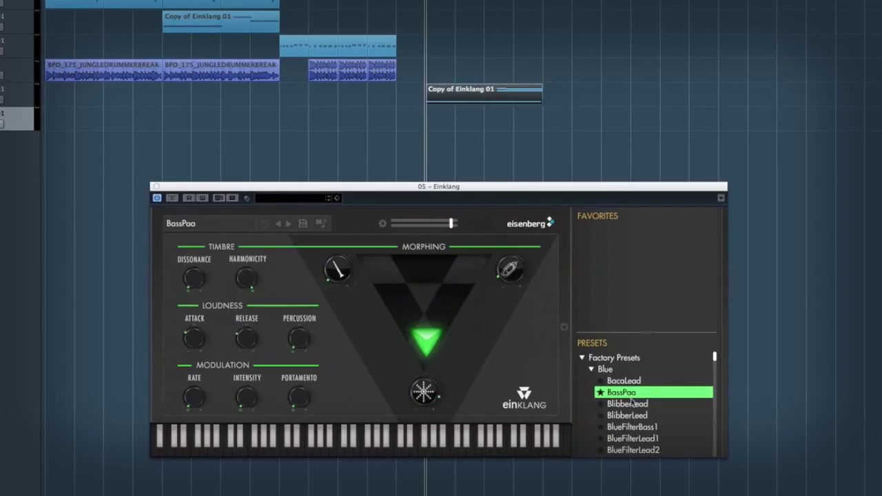
Leave a morph slot's instrument unchanged, then load BlueFilterPad5 from further down the list.
{"action": "left_click", "coordinate": [515, 272]}
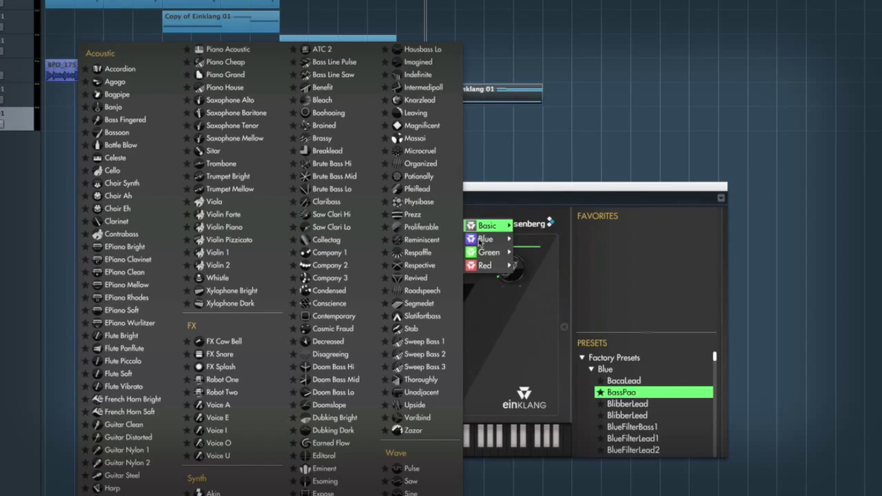
{"action": "mouse_move", "coordinate": [487, 257]}
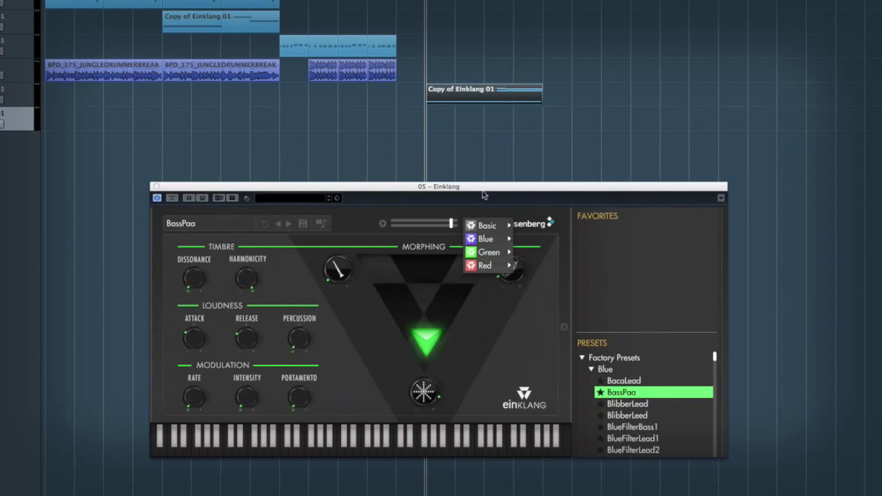
{"action": "left_click", "coordinate": [557, 279]}
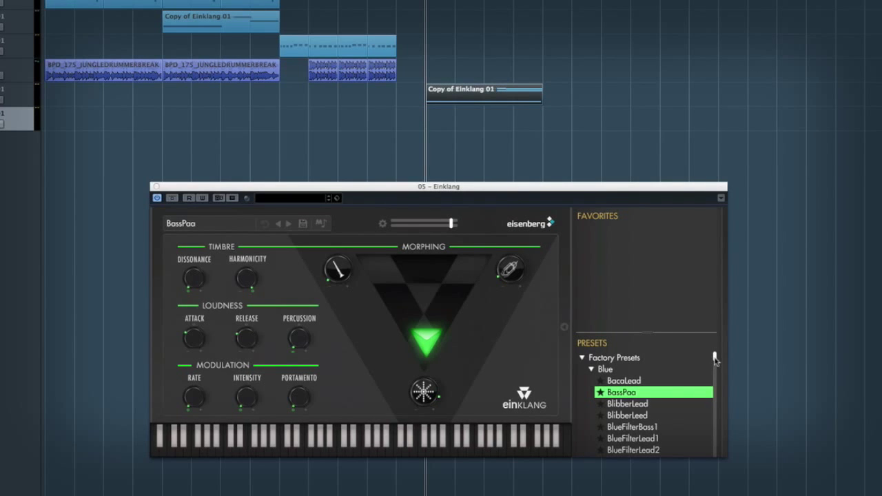
{"action": "scroll", "coordinate": [669, 388], "scroll_direction": "down", "scroll_amount": 3}
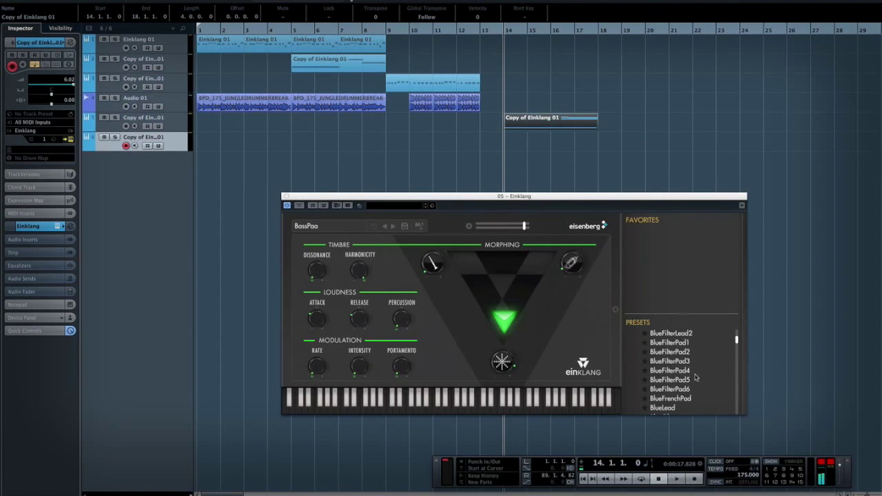
{"action": "left_click", "coordinate": [695, 378]}
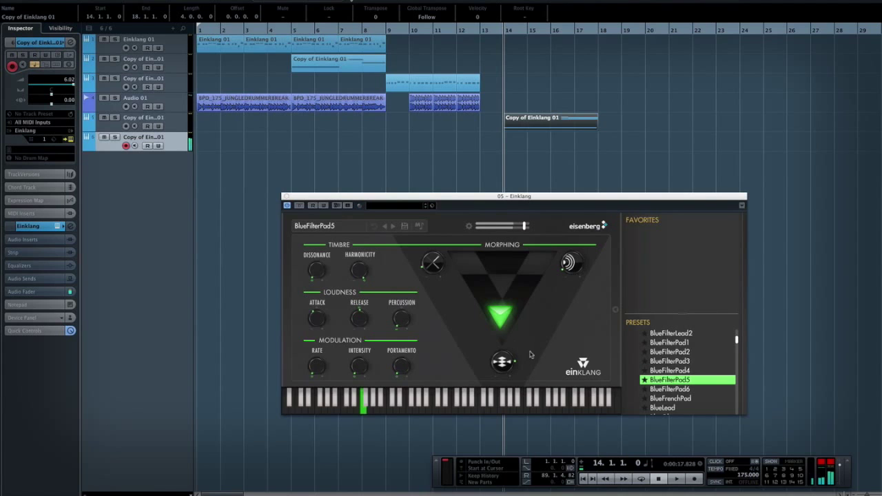
Drag the BlueFilterPad5 morph point up to the triangle's top edge, then collapse the Blue folder.
{"action": "left_click_drag", "start_coordinate": [507, 322], "coordinate": [474, 261]}
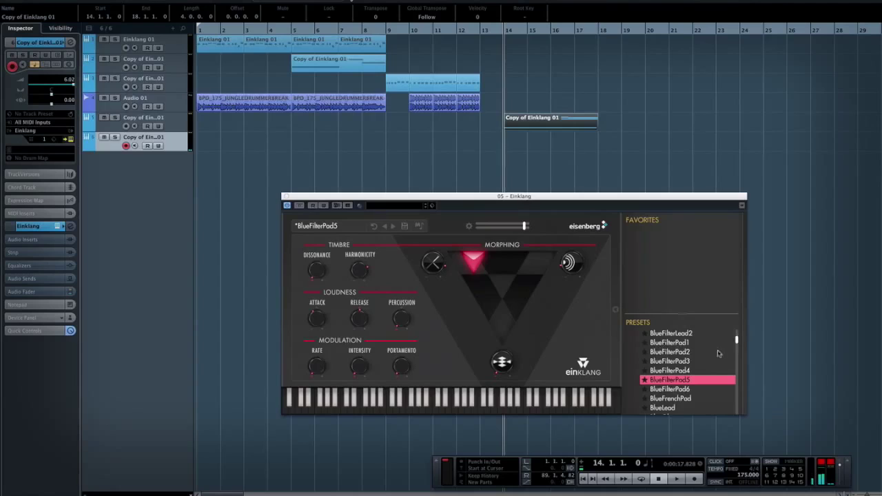
{"action": "left_click_drag", "start_coordinate": [737, 339], "coordinate": [738, 334]}
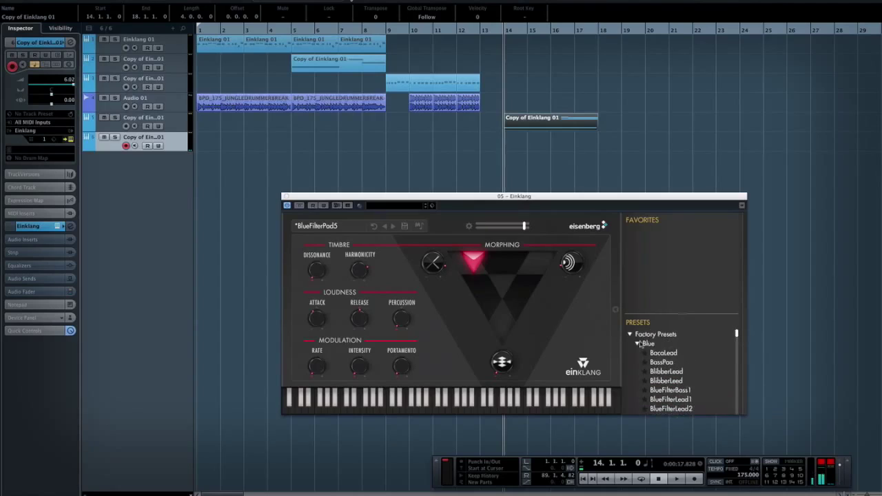
{"action": "left_click", "coordinate": [637, 345]}
{"action": "left_click_drag", "start_coordinate": [672, 371], "coordinate": [637, 377]}
{"action": "left_click_drag", "start_coordinate": [638, 199], "coordinate": [640, 191]}
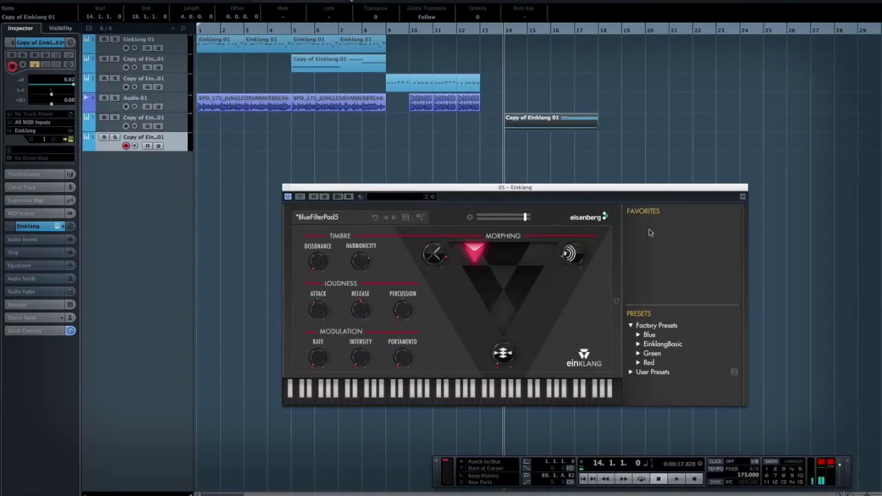